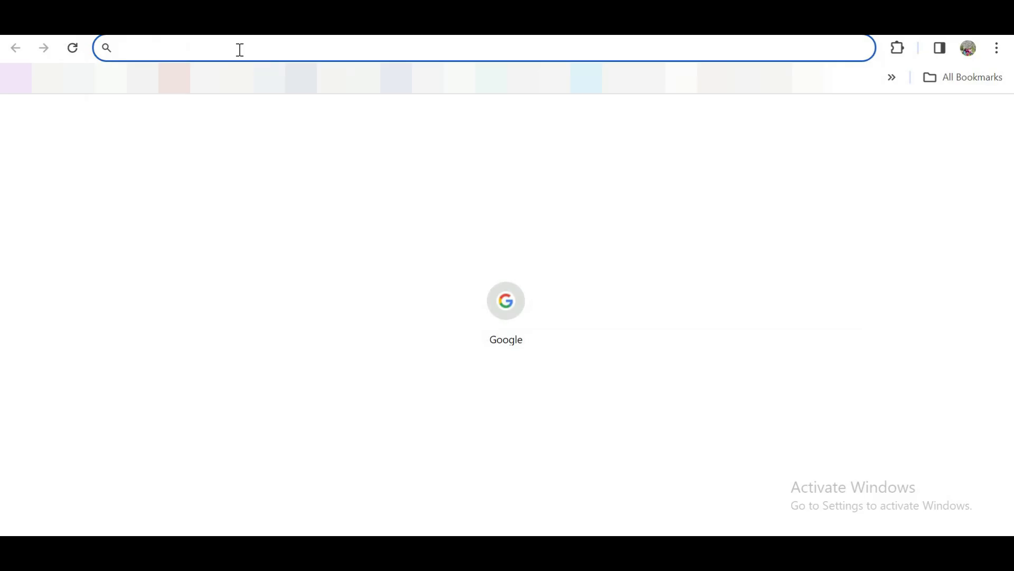
{"action": "type", "text": "turbo"}
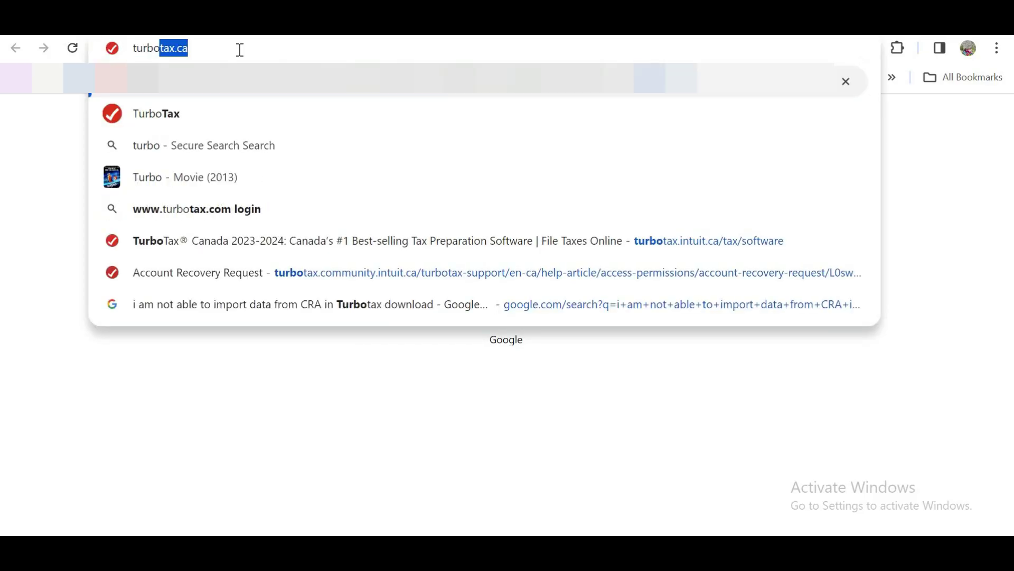
{"action": "type", "text": "tax.ca"}
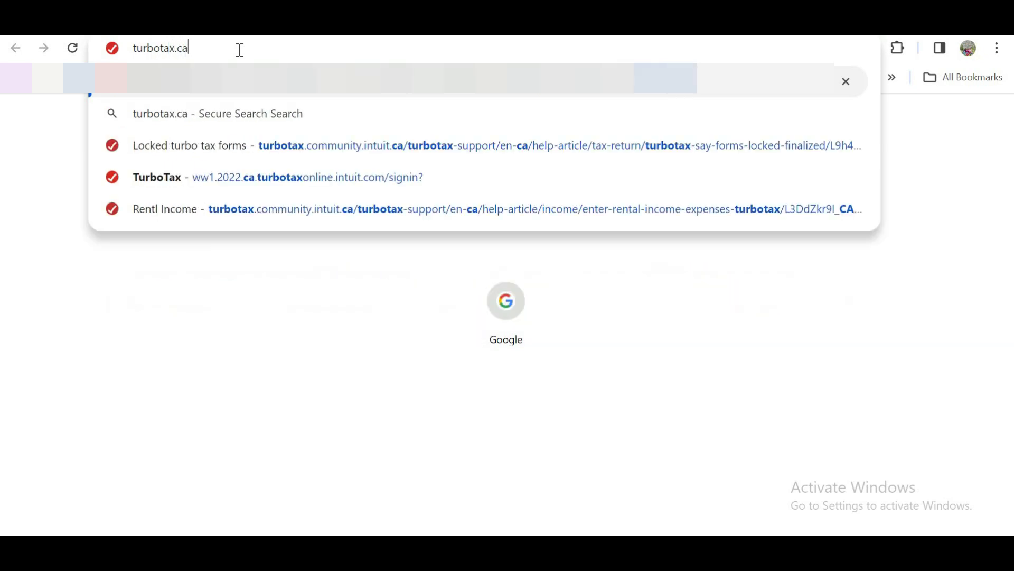
Step: Load turbotax.ca from the address bar
{"action": "key", "text": "Return"}
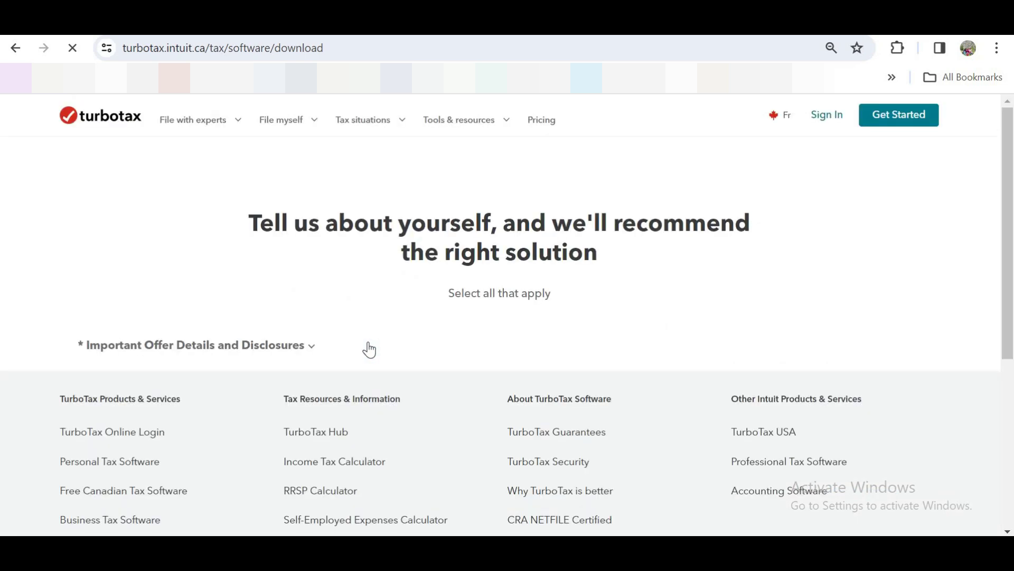
{"action": "left_click_drag", "start_coordinate": [1008, 165], "coordinate": [1012, 217]}
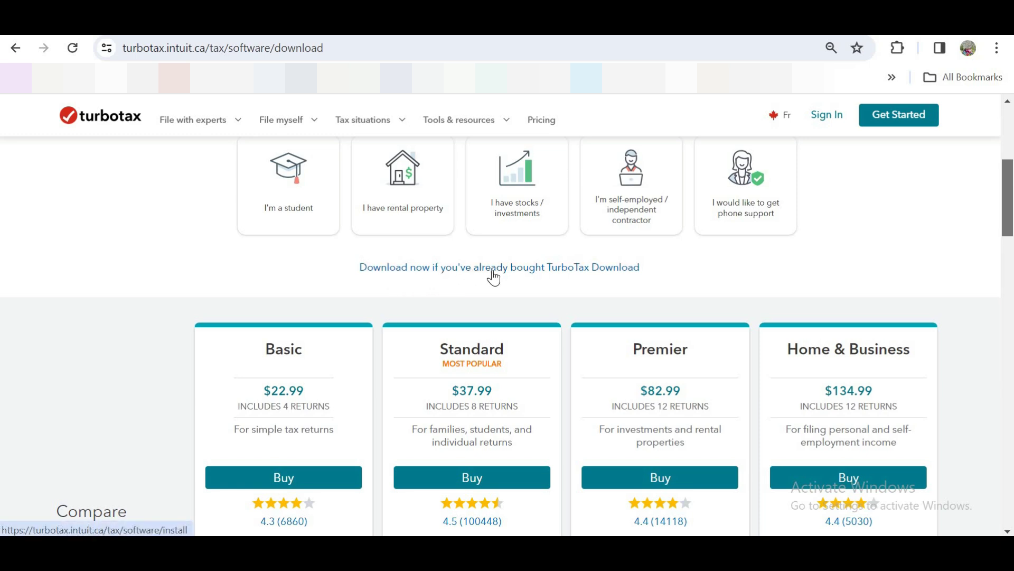
Step: Follow the 'Download now if you've already bought TurboTax Download' link
{"action": "left_click", "coordinate": [579, 269]}
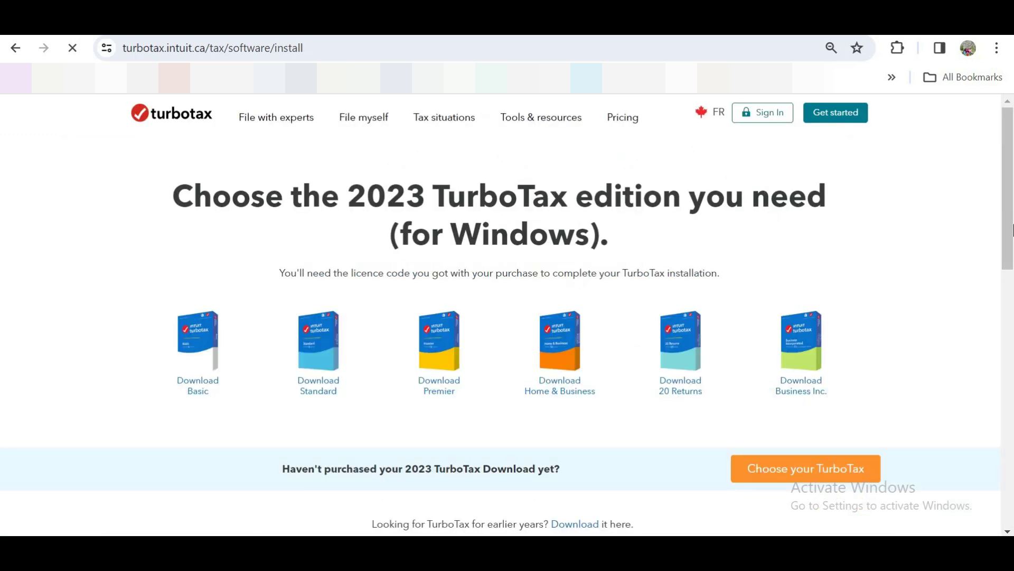
{"action": "scroll", "coordinate": [1008, 232], "scroll_direction": "down", "scroll_amount": 1}
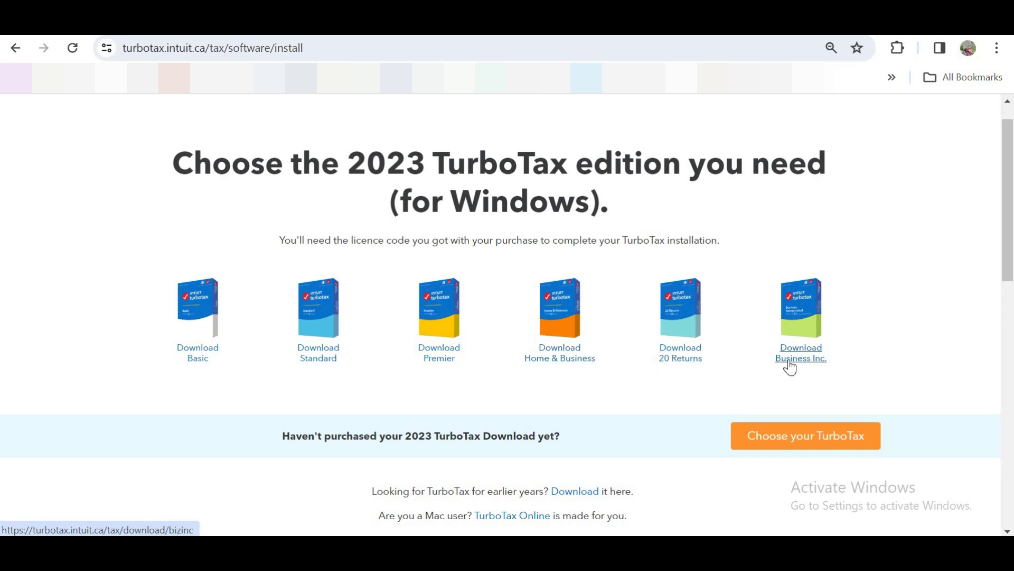
Step: Download the 2023 TurboTax Standard edition for Windows
{"action": "left_click", "coordinate": [314, 356]}
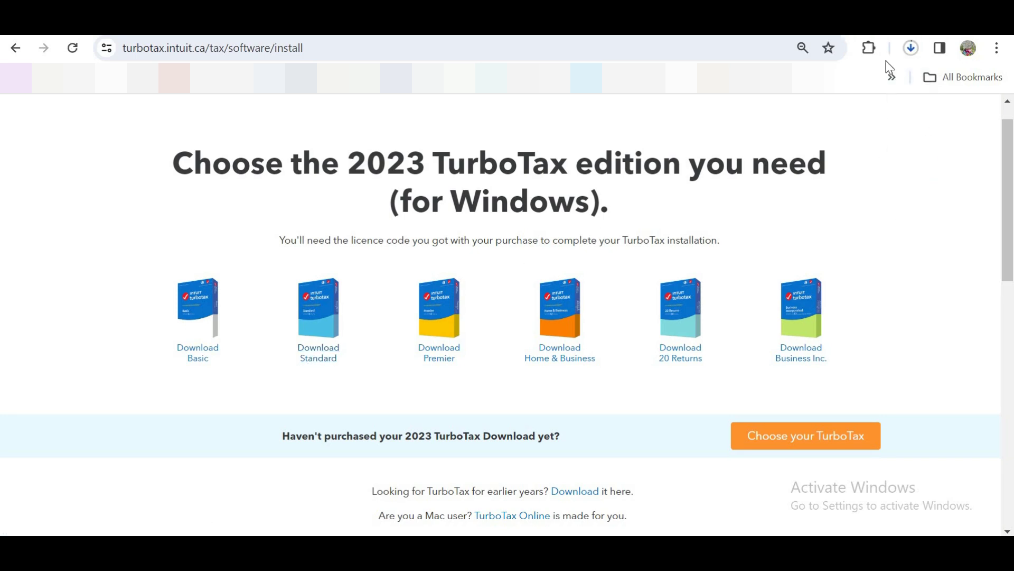
Step: Check the TurboTax_2023 (3).exe download in Chrome's download bubble
{"action": "left_click", "coordinate": [911, 49]}
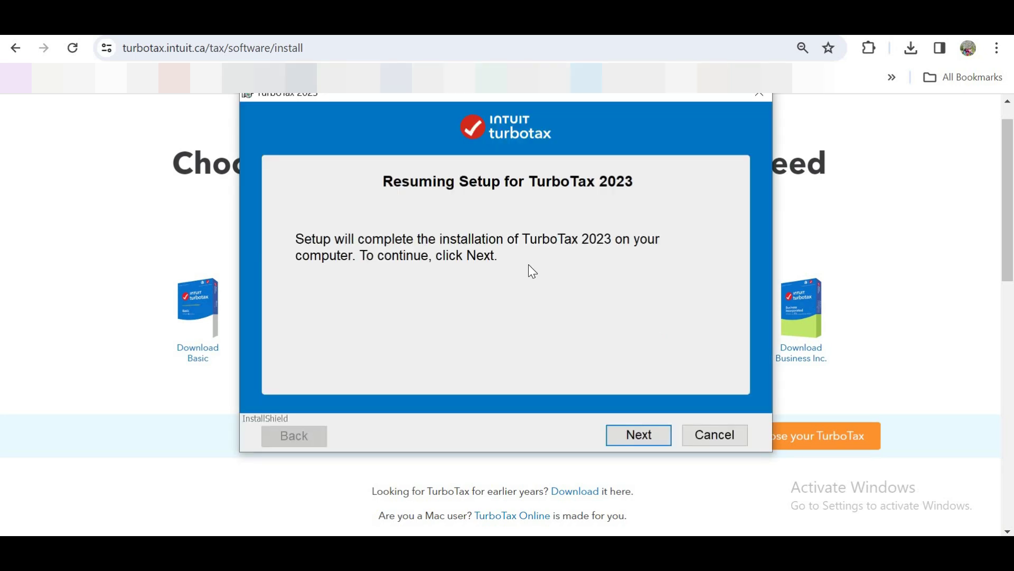
Step: Resume the TurboTax 2023 setup and launch TurboTax once installation finishes
{"action": "left_click", "coordinate": [639, 435]}
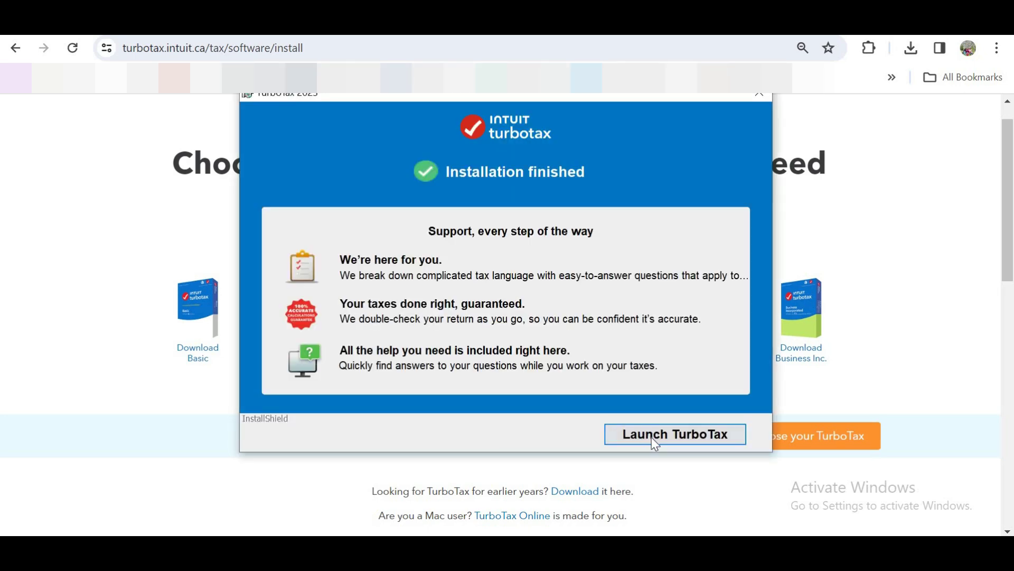
{"action": "left_click", "coordinate": [651, 435]}
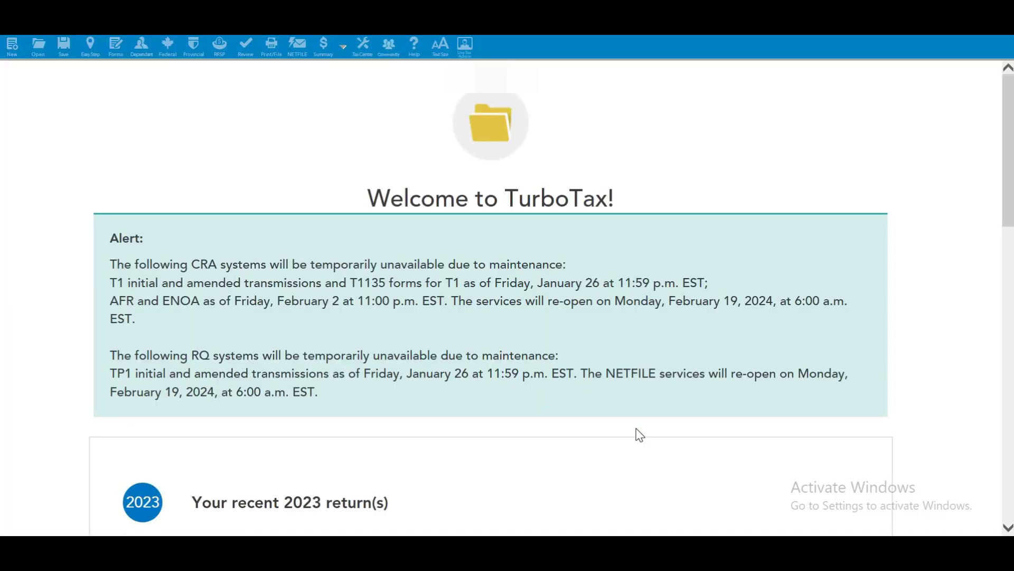
Step: Choose Register Later to skip TurboTax registration
{"action": "left_click", "coordinate": [533, 352]}
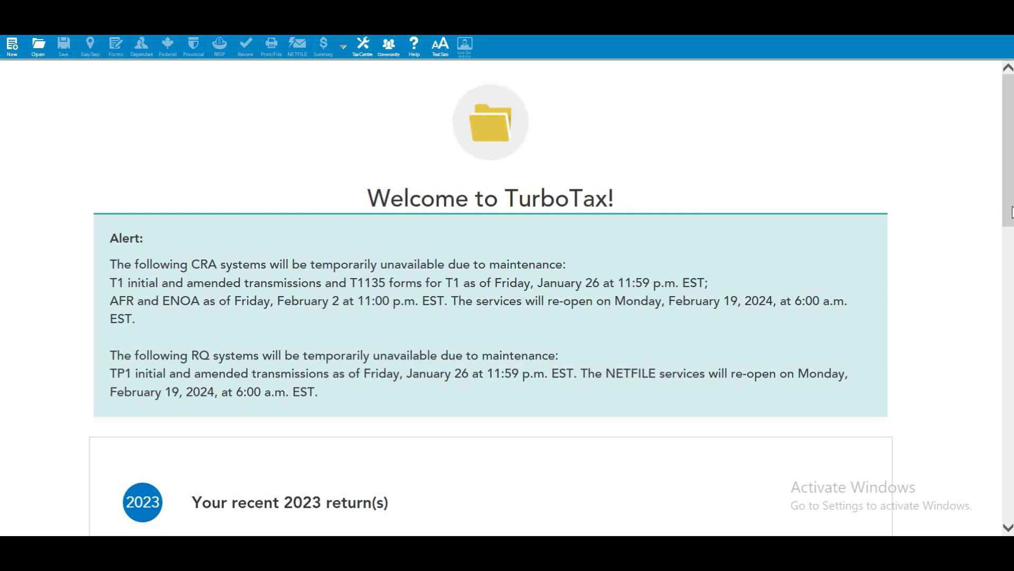
{"action": "left_click_drag", "start_coordinate": [1012, 211], "coordinate": [902, 312]}
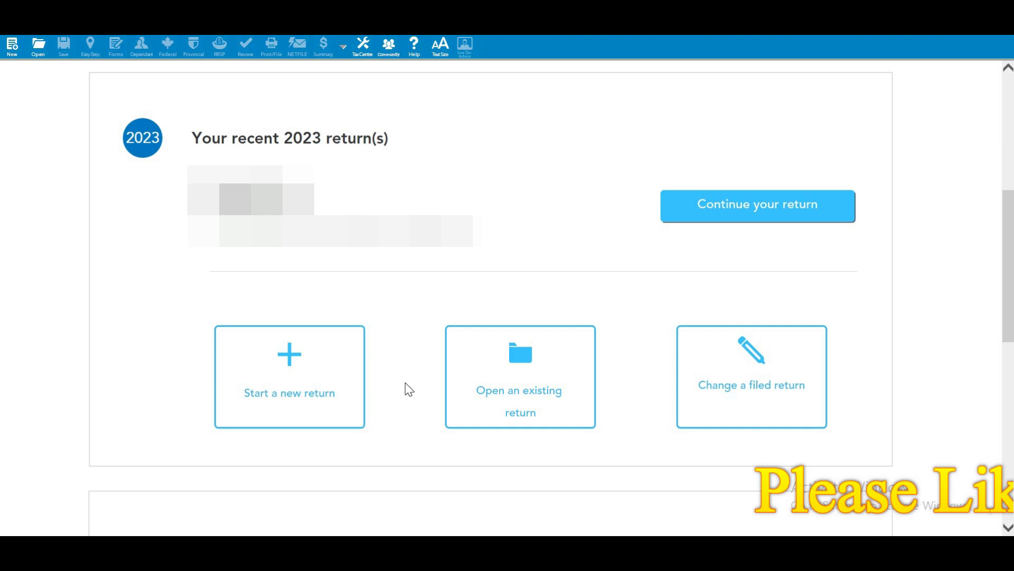